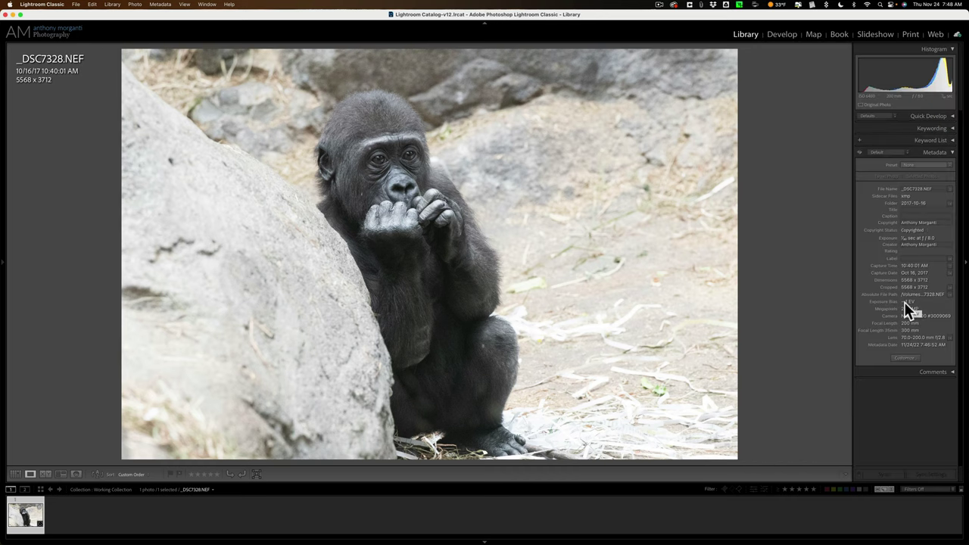
In Develop, turn on highlight clipping warnings, test Highlights at -100, then reset Highlights to 0
{"action": "left_click", "coordinate": [782, 37]}
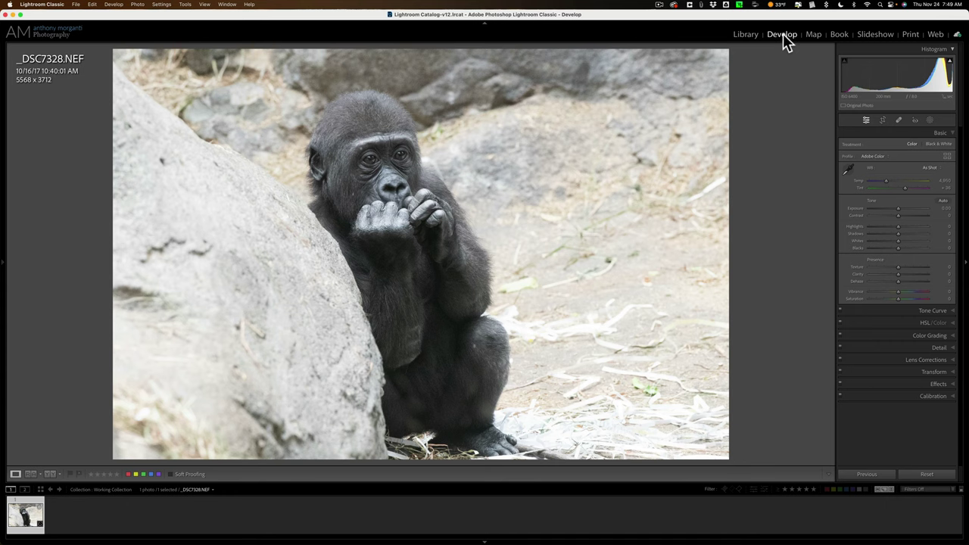
{"action": "key", "text": "j"}
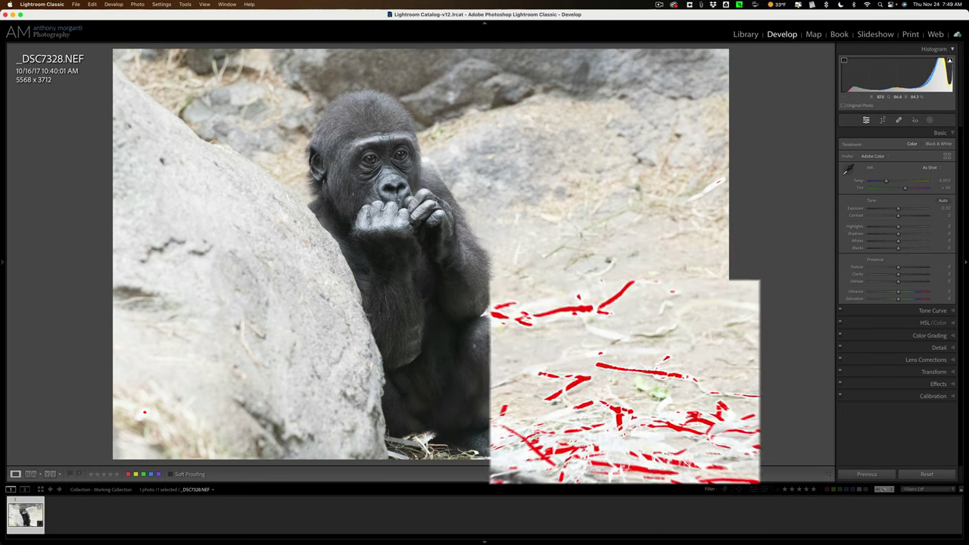
{"action": "left_click_drag", "start_coordinate": [900, 233], "coordinate": [871, 225]}
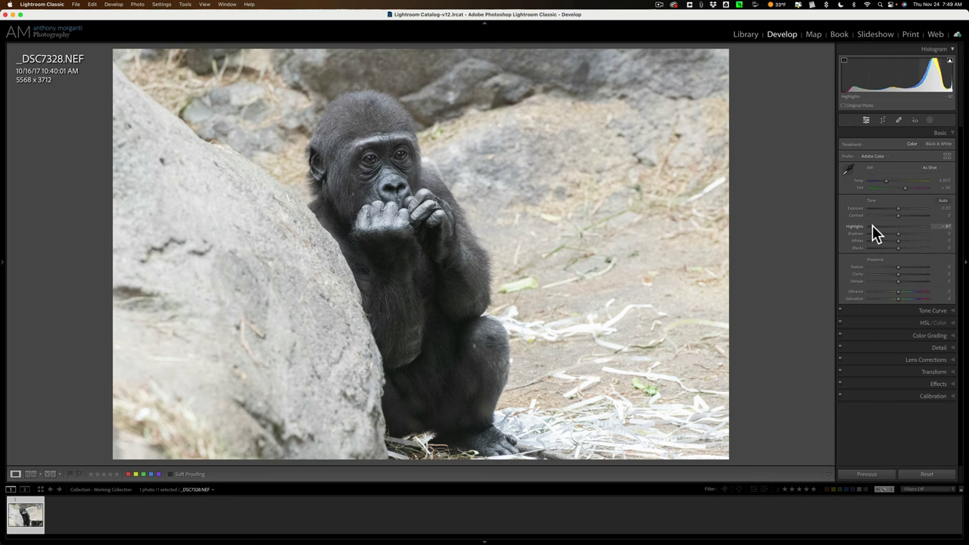
{"action": "left_click_drag", "start_coordinate": [871, 225], "coordinate": [840, 225]}
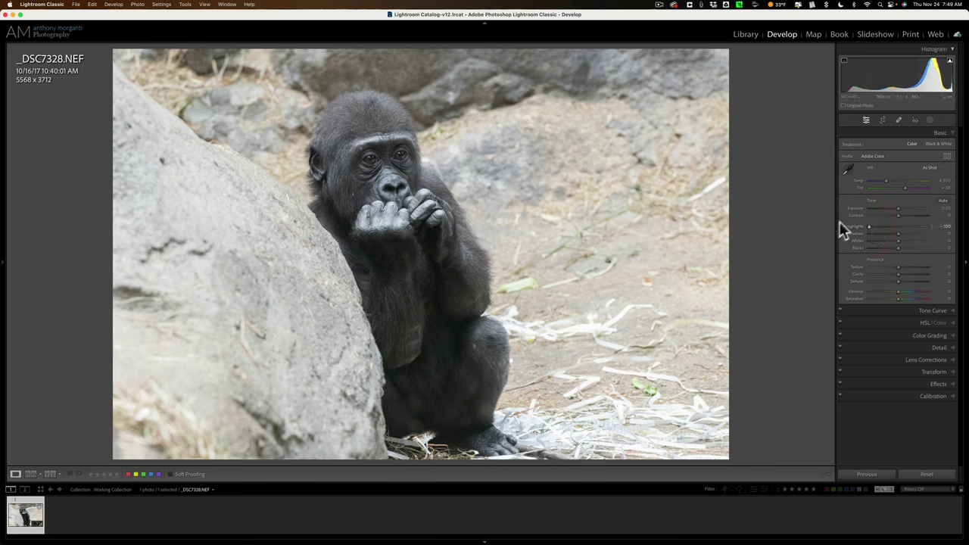
{"action": "double_click", "coordinate": [853, 226]}
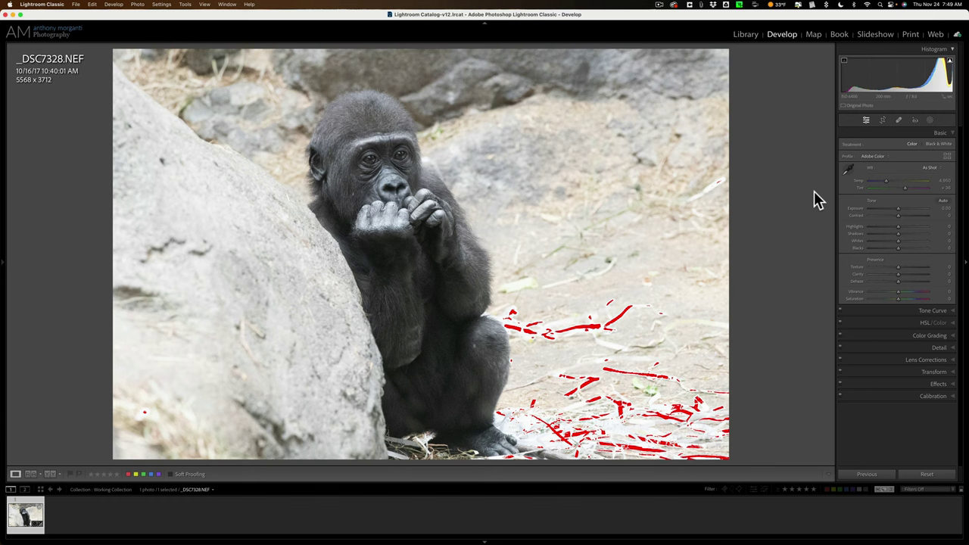
Switch off the red highlight-clipping overlay with J
{"action": "key", "text": "j"}
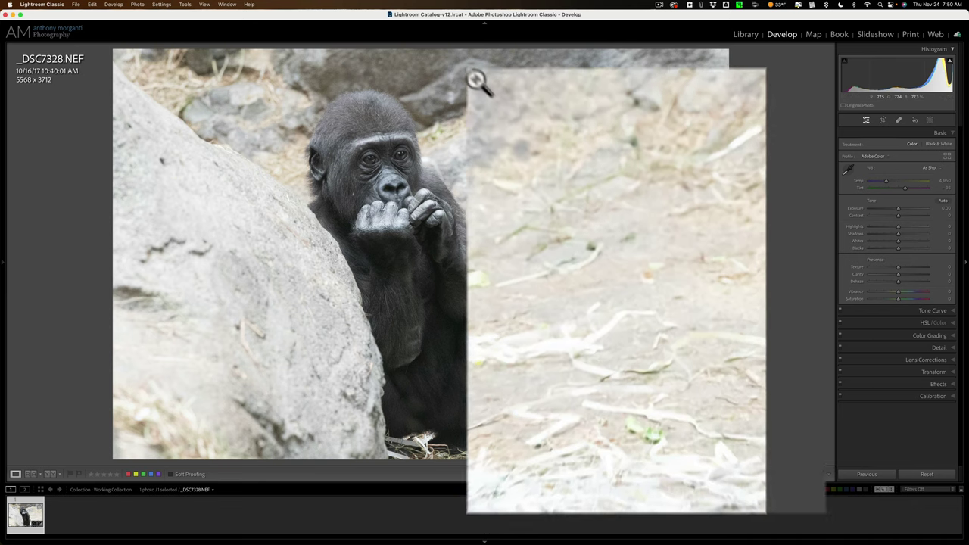
{"action": "right_click", "coordinate": [530, 145]}
{"action": "mouse_move", "coordinate": [502, 144]}
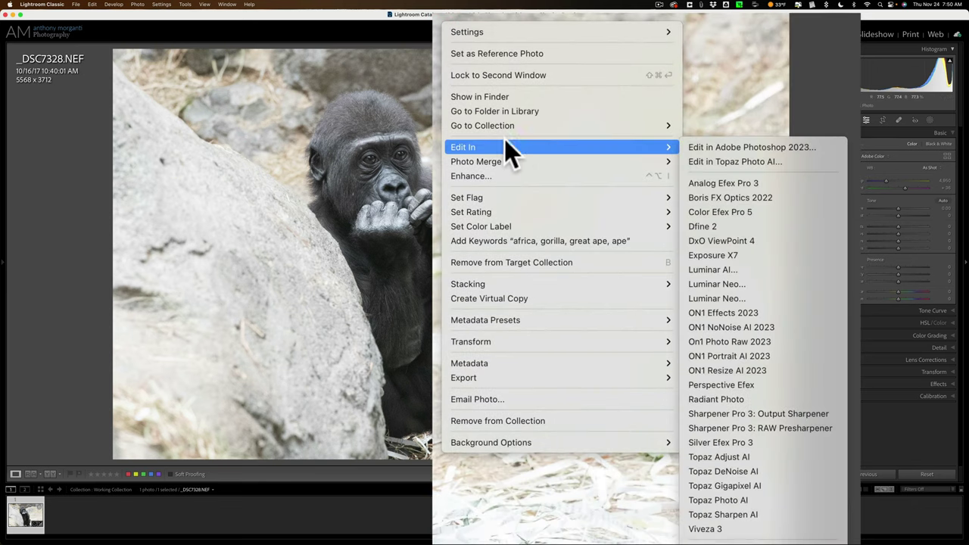
{"action": "left_click", "coordinate": [760, 501]}
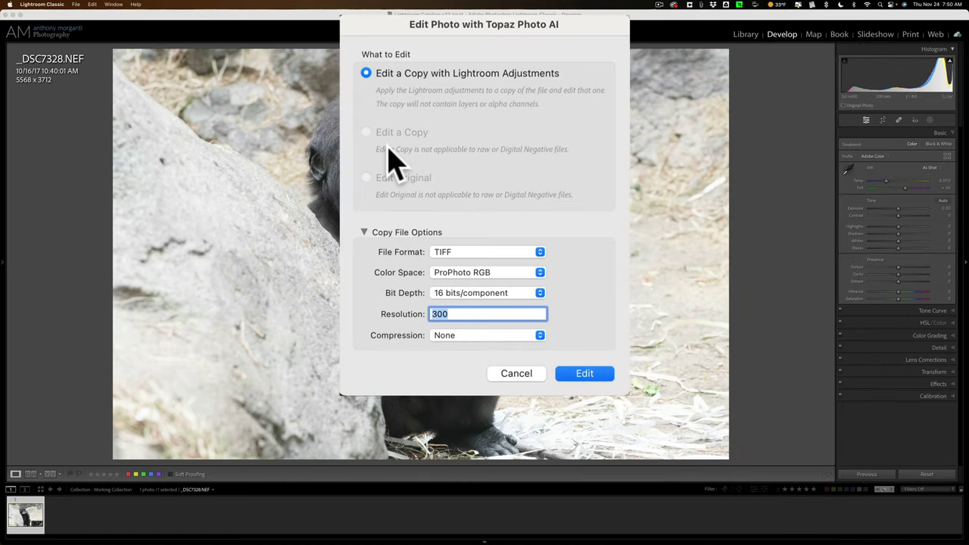
{"action": "left_click", "coordinate": [538, 253]}
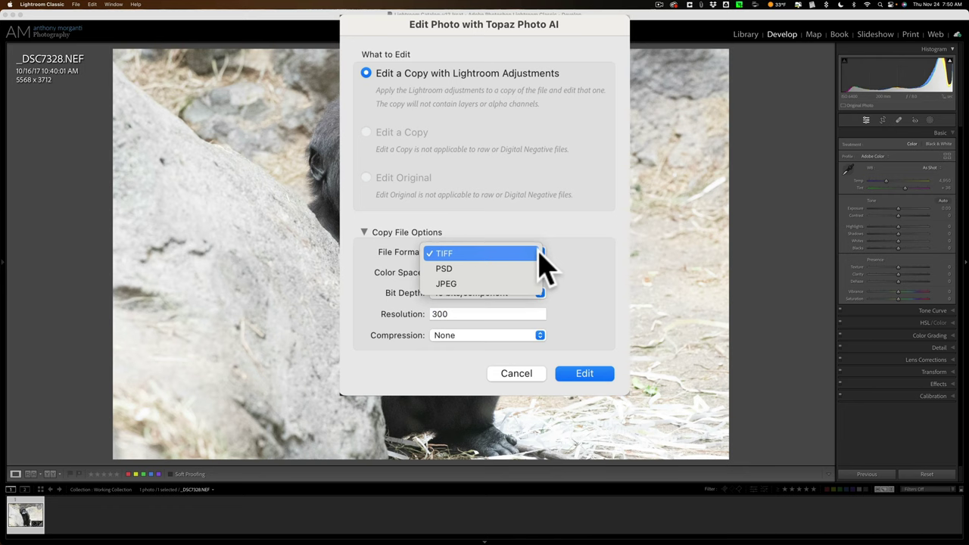
{"action": "left_click", "coordinate": [577, 224]}
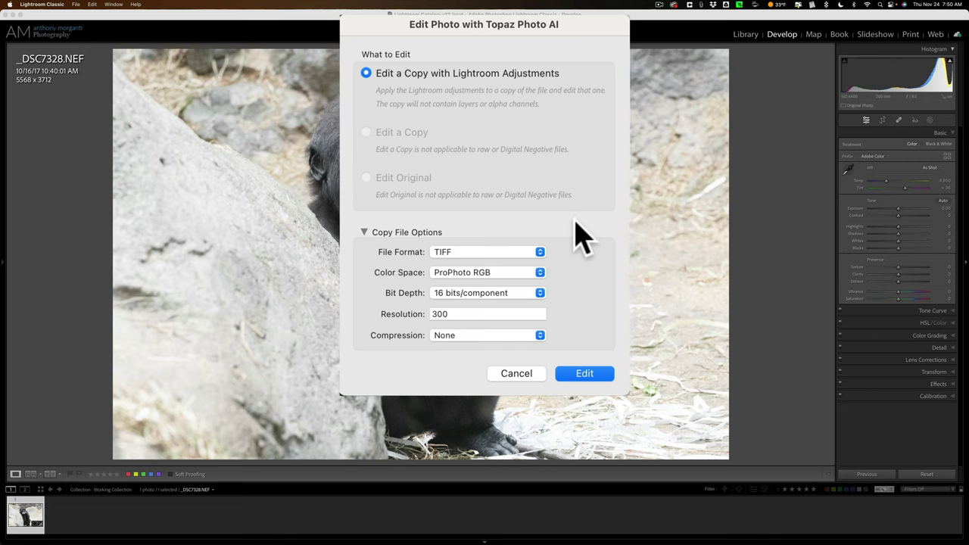
{"action": "key", "text": "Return"}
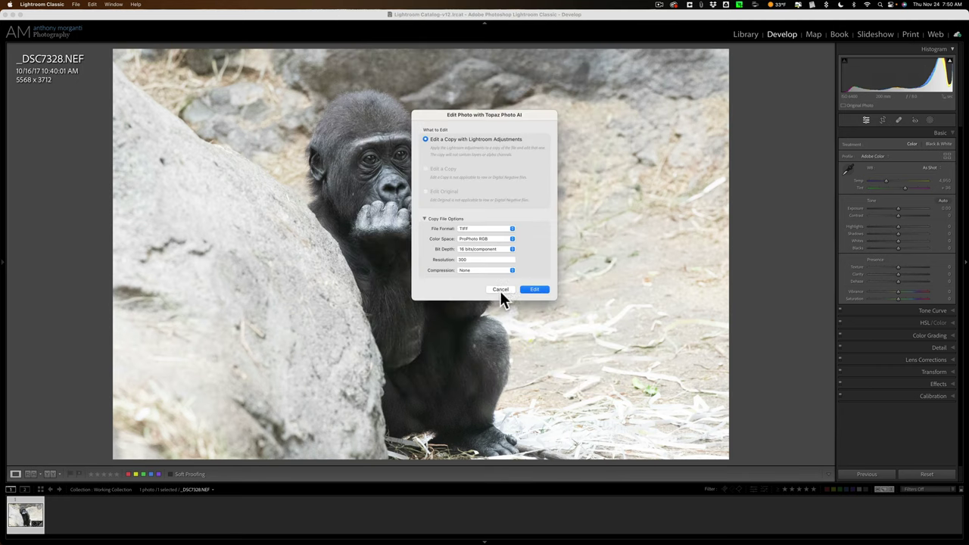
{"action": "left_click", "coordinate": [499, 287]}
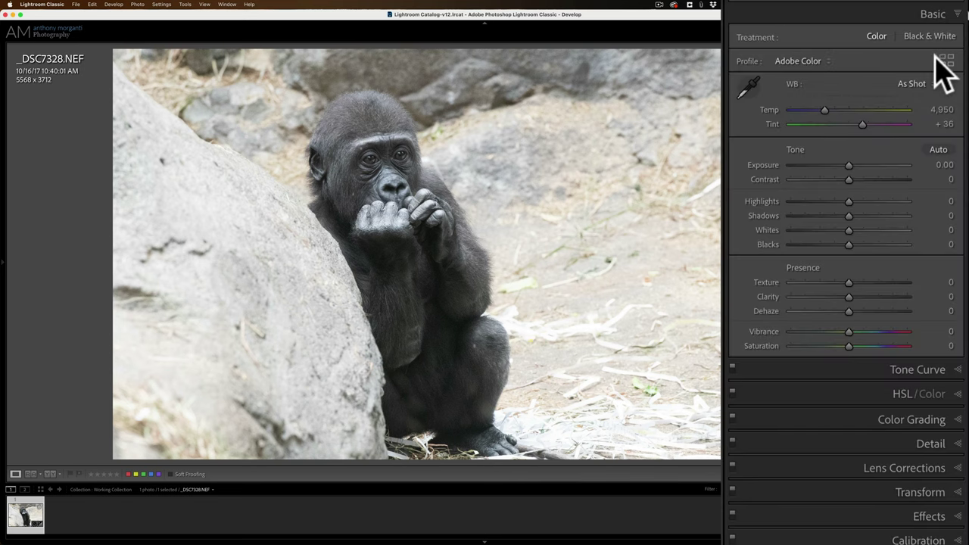
Apply the Artistic 04 profile from the Profile Browser
{"action": "left_click", "coordinate": [946, 61]}
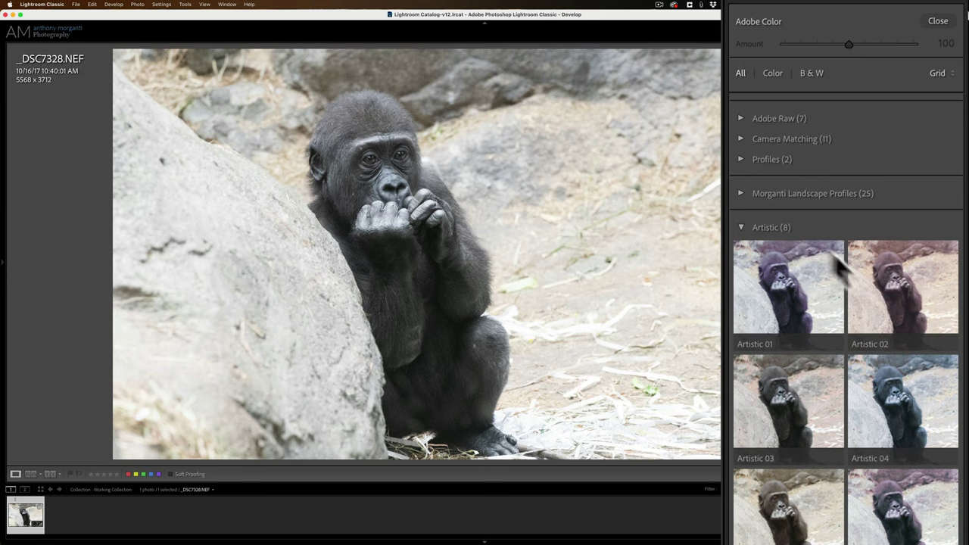
{"action": "scroll", "coordinate": [840, 265], "scroll_direction": "down", "scroll_amount": 2}
{"action": "left_click", "coordinate": [896, 318]}
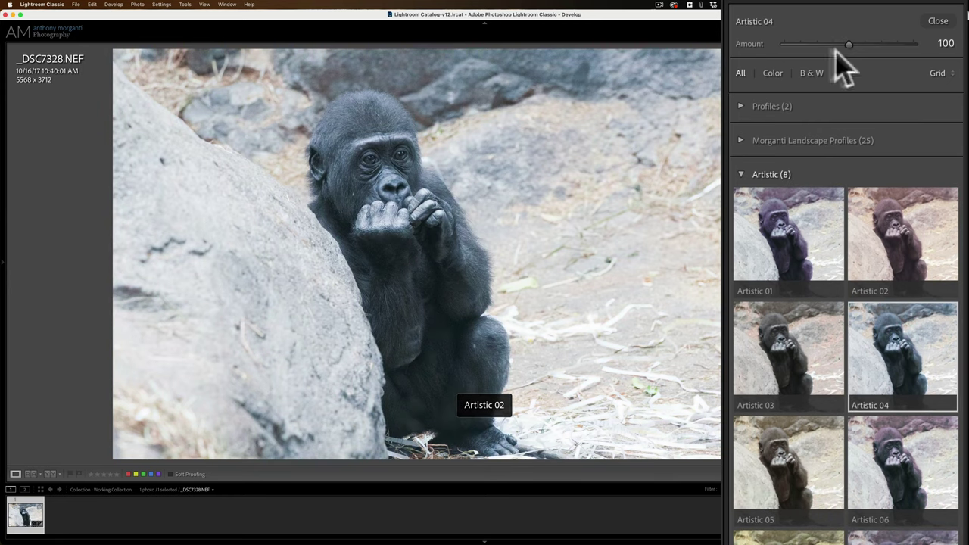
{"action": "left_click", "coordinate": [939, 20]}
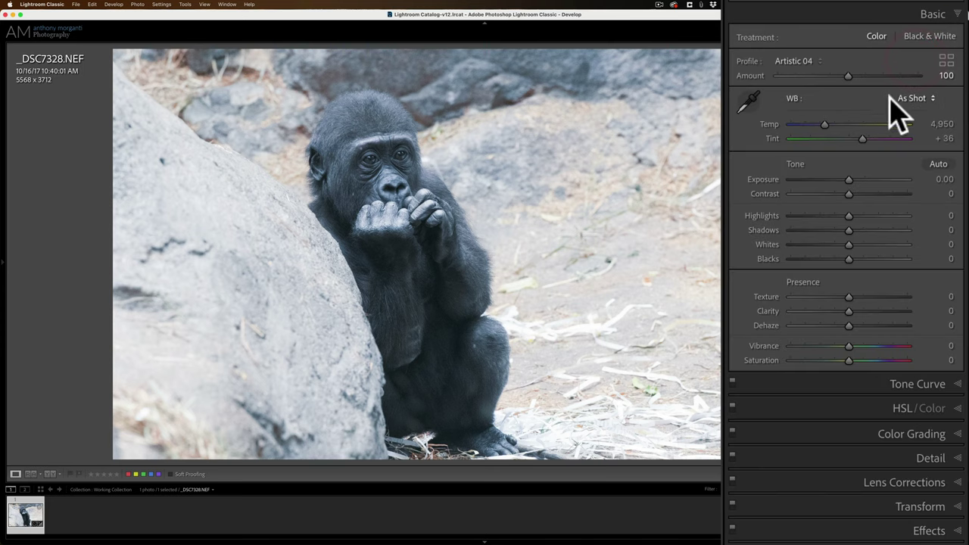
Set white balance to Tungsten and drop Exposure to -2.60
{"action": "left_click", "coordinate": [910, 100]}
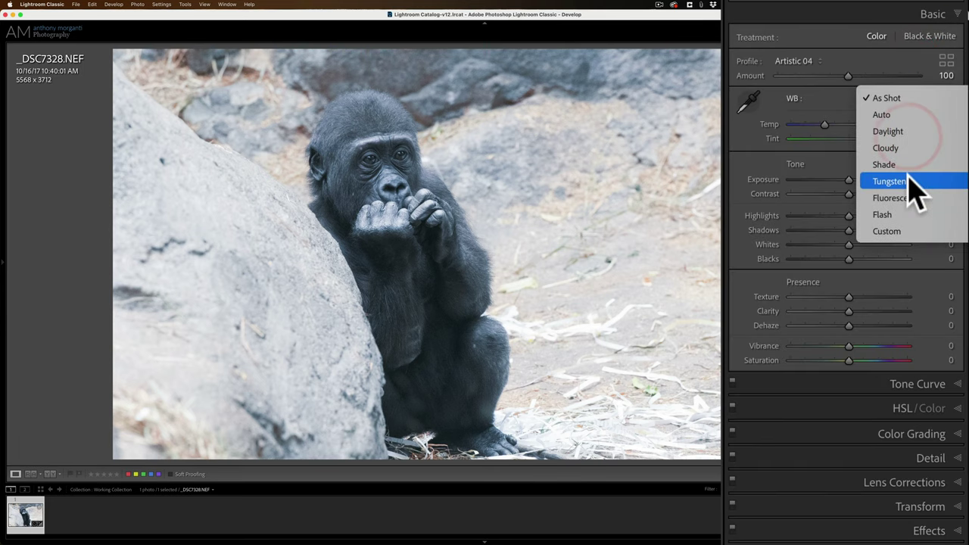
{"action": "left_click", "coordinate": [909, 181]}
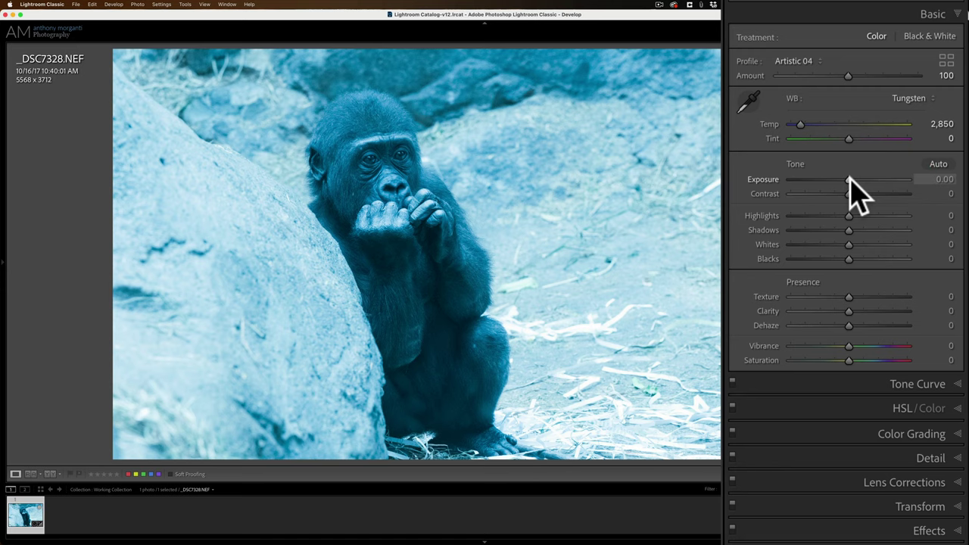
{"action": "left_click_drag", "start_coordinate": [849, 180], "coordinate": [823, 180]}
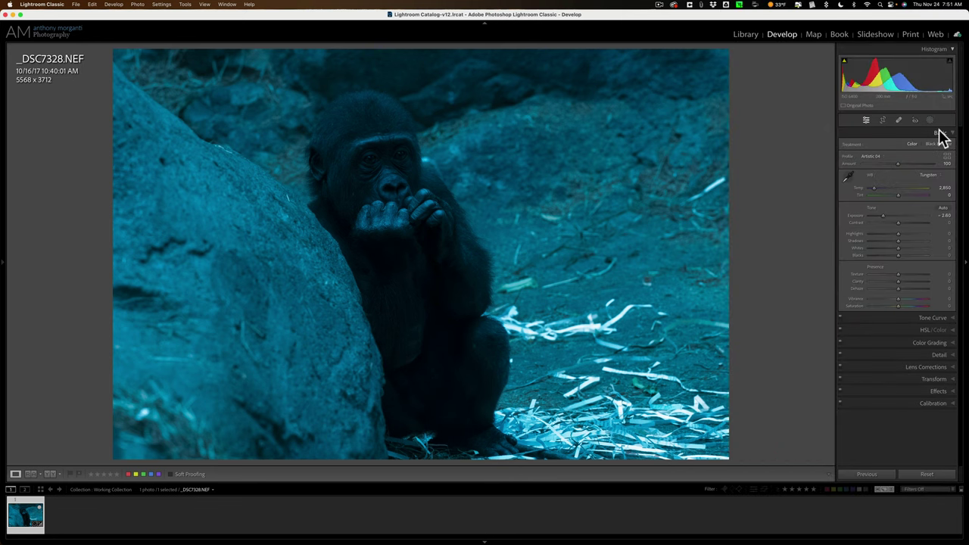
Collapse the Basic panel and bring up File > Plug-in Extras at Process with Topaz Photo AI
{"action": "left_click", "coordinate": [940, 134]}
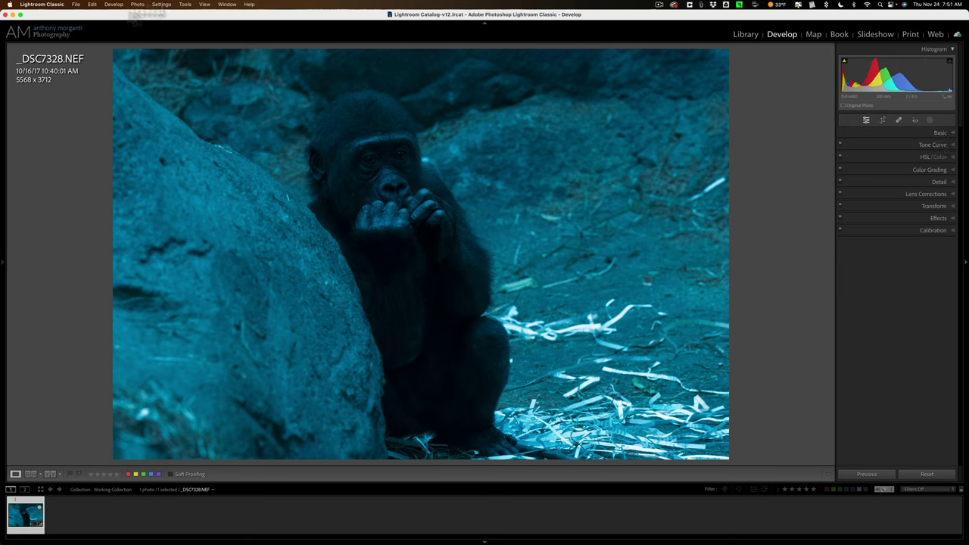
{"action": "left_click", "coordinate": [67, 6]}
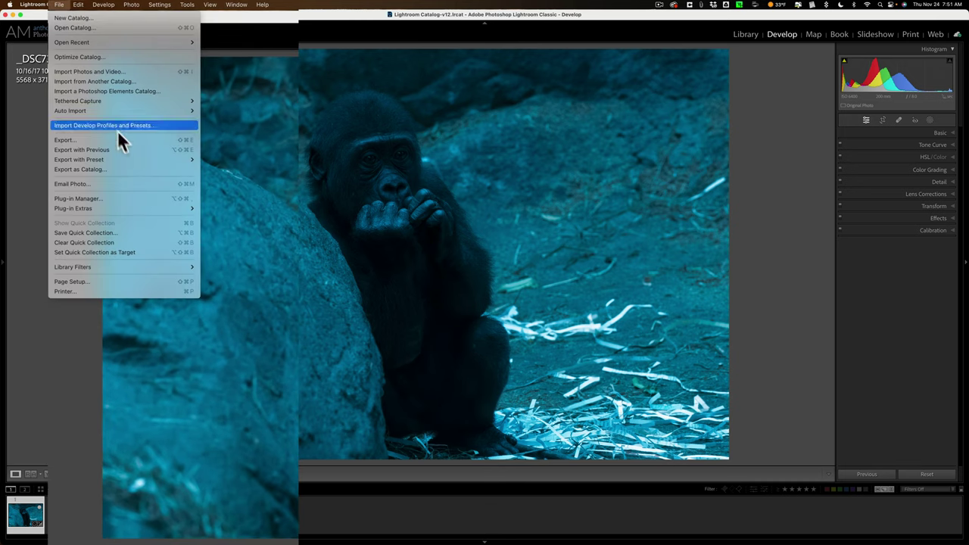
{"action": "mouse_move", "coordinate": [175, 207]}
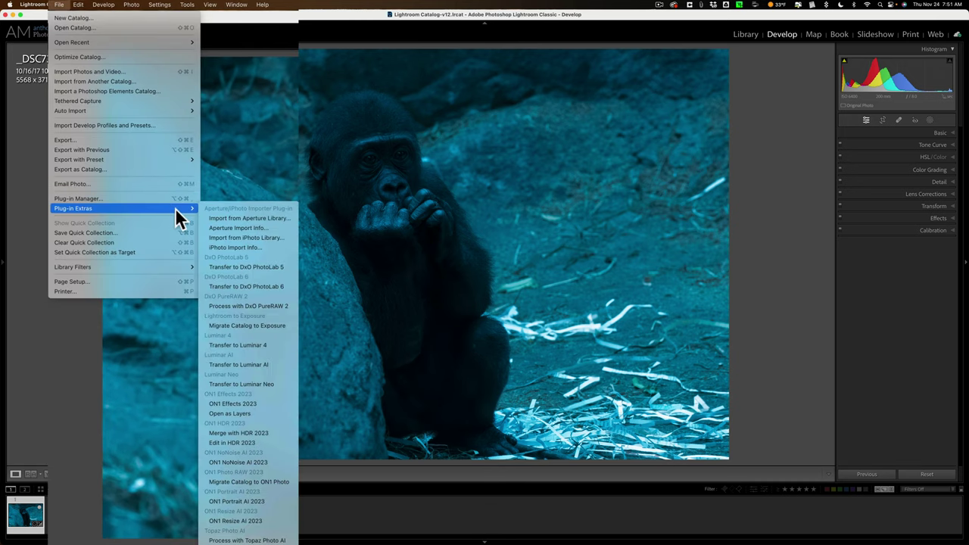
Send the gorilla NEF to Topaz Photo AI for Autopilot noise removal and sharpening
{"action": "left_click", "coordinate": [271, 540]}
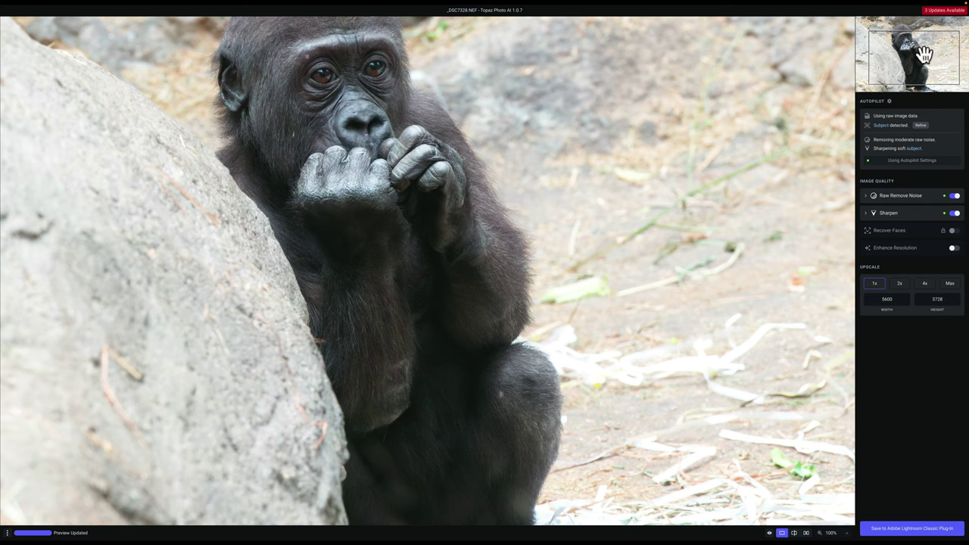
{"action": "left_click_drag", "start_coordinate": [916, 54], "coordinate": [909, 47]}
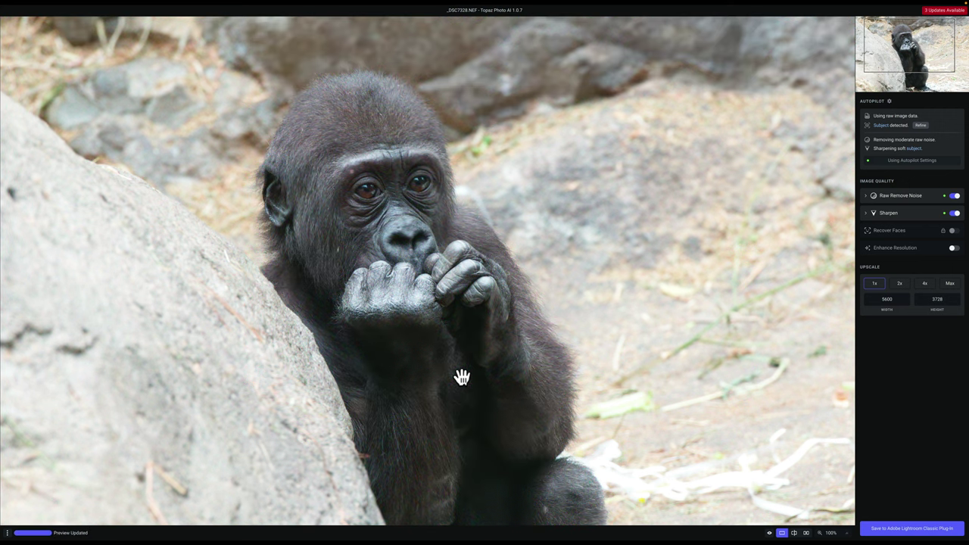
{"action": "left_click", "coordinate": [485, 236]}
{"action": "left_click", "coordinate": [486, 238]}
{"action": "left_click", "coordinate": [486, 237]}
{"action": "left_click", "coordinate": [485, 235]}
{"action": "left_click_drag", "start_coordinate": [486, 237], "coordinate": [486, 237]}
{"action": "left_click", "coordinate": [485, 199]}
Expand Sharpen and compare the Standard and Lens Blur sharpening models
{"action": "left_click", "coordinate": [763, 179]}
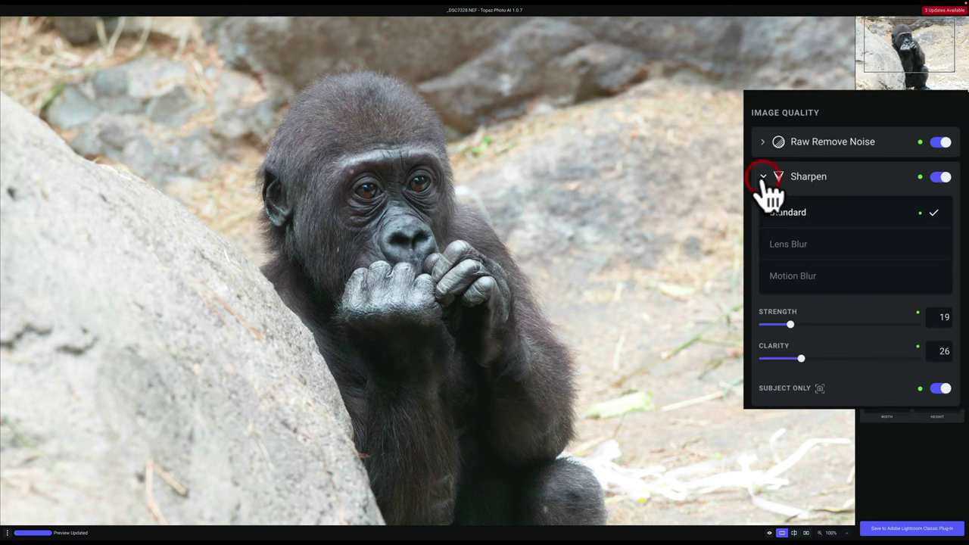
{"action": "left_click", "coordinate": [798, 245]}
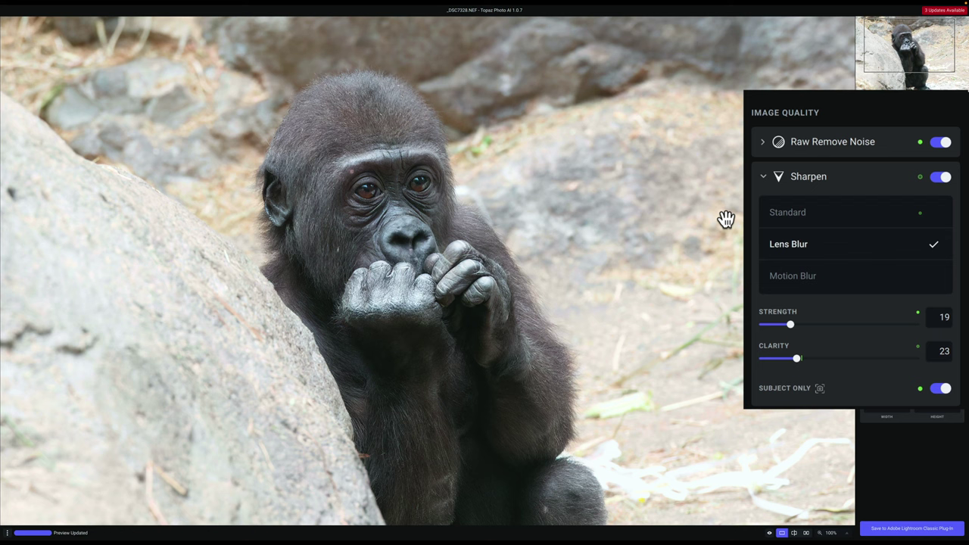
{"action": "left_click", "coordinate": [786, 214]}
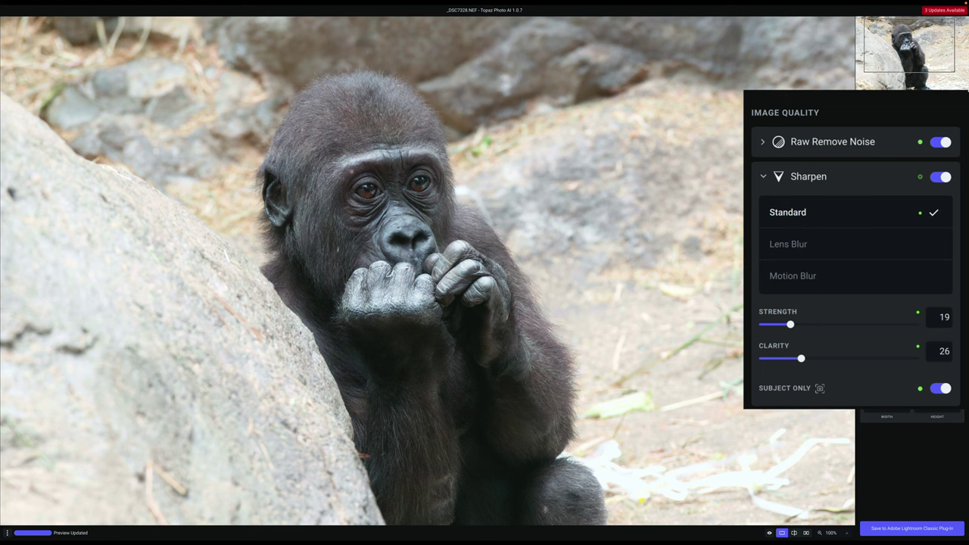
{"action": "left_click", "coordinate": [796, 242]}
{"action": "left_click", "coordinate": [792, 214]}
{"action": "left_click", "coordinate": [794, 243]}
Compare Motion Blur against Lens Blur, settle on Lens Blur, and reveal Raw Remove Noise settings
{"action": "left_click", "coordinate": [792, 277]}
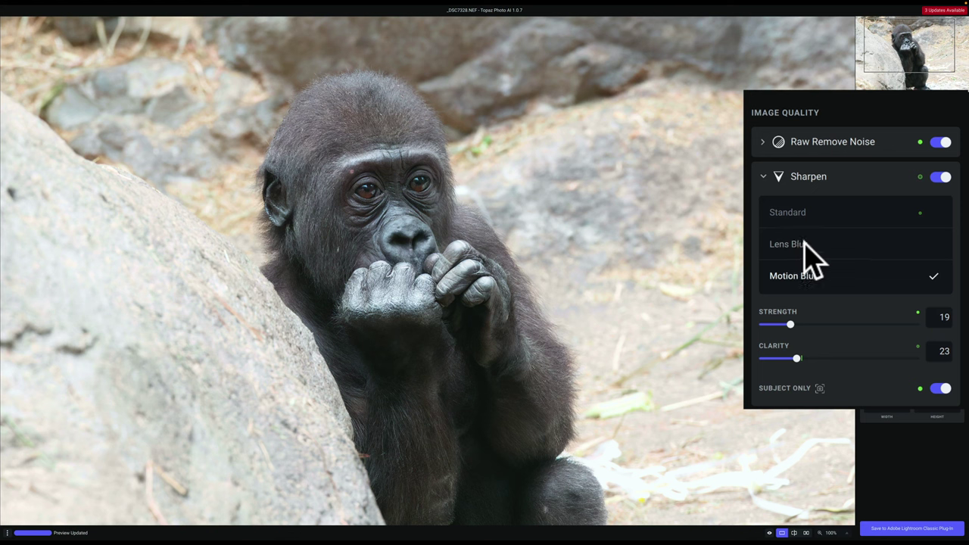
{"action": "left_click", "coordinate": [805, 242]}
{"action": "left_click", "coordinate": [805, 277]}
{"action": "left_click", "coordinate": [788, 242]}
{"action": "left_click", "coordinate": [799, 277]}
{"action": "left_click", "coordinate": [791, 245]}
{"action": "left_click", "coordinate": [763, 176]}
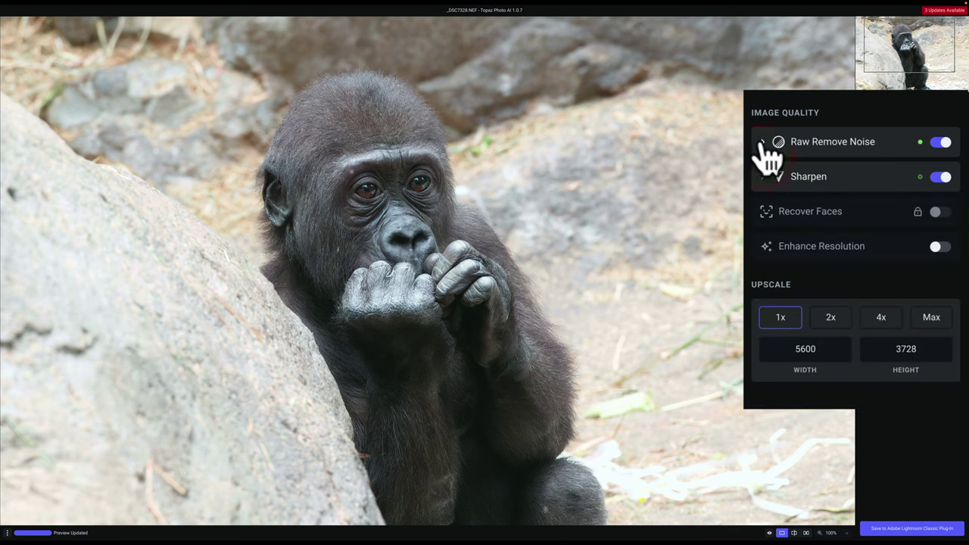
{"action": "left_click", "coordinate": [762, 143]}
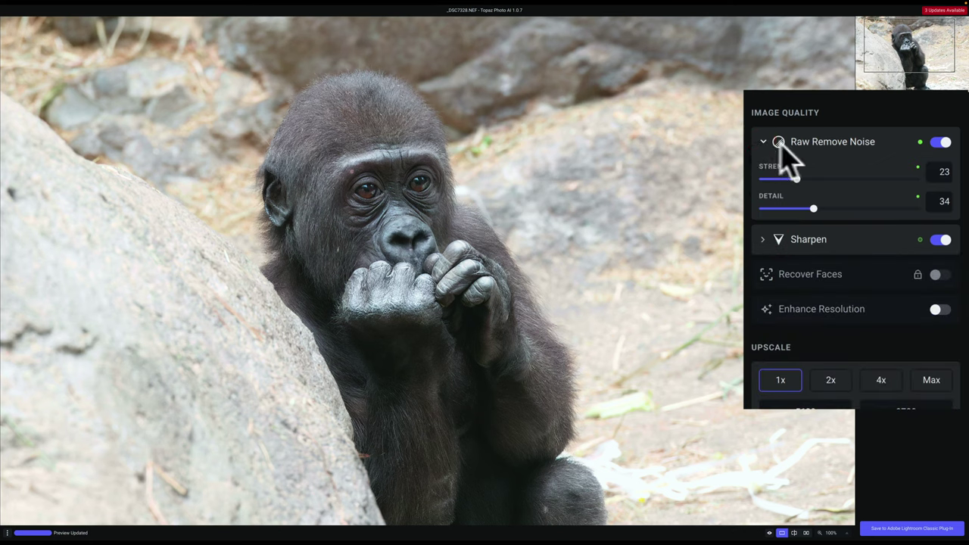
Collapse the Raw Remove Noise settings (Strength 23, Detail 34) as the 1x preview updates
{"action": "left_click", "coordinate": [763, 143]}
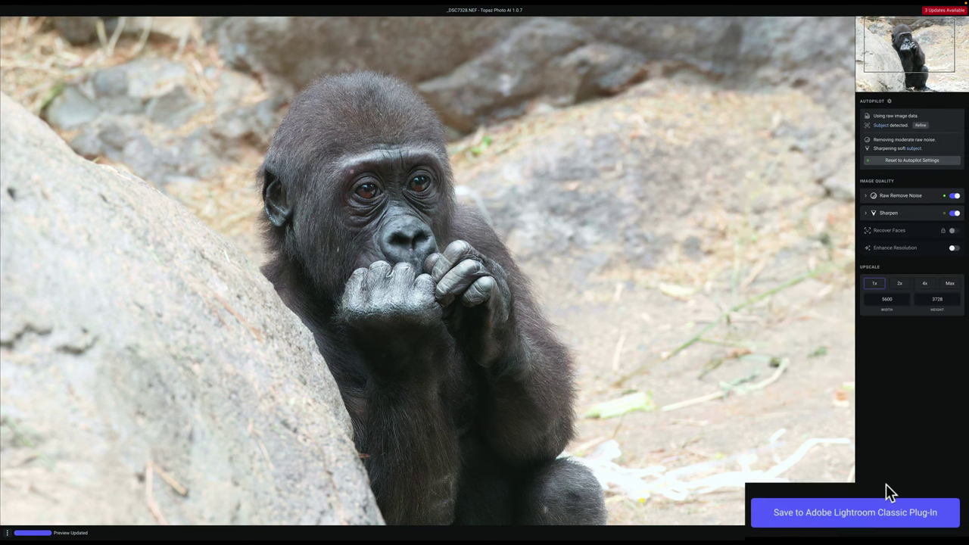
Save the processed photo back to Lightroom as _DSC7328.dng and select it in the filmstrip
{"action": "left_click", "coordinate": [822, 511]}
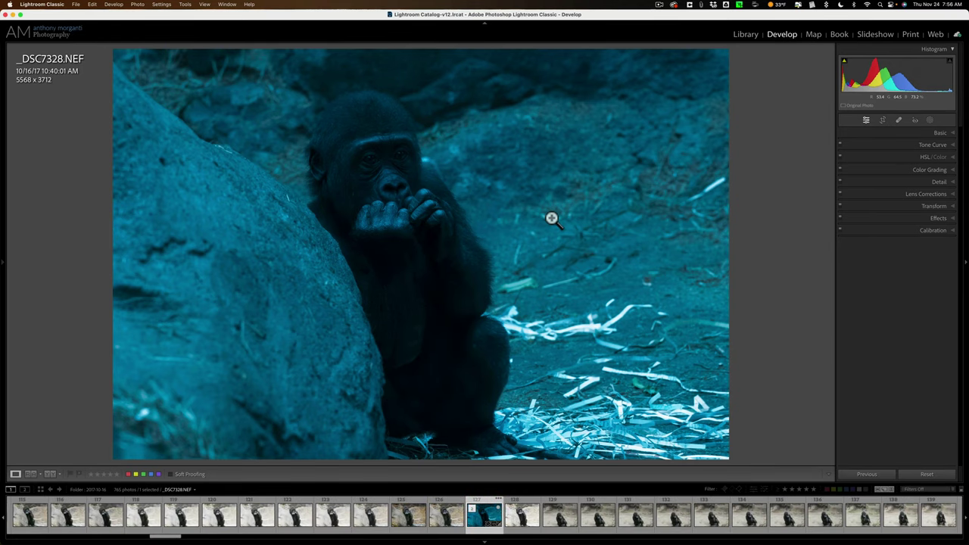
{"action": "left_click", "coordinate": [521, 518]}
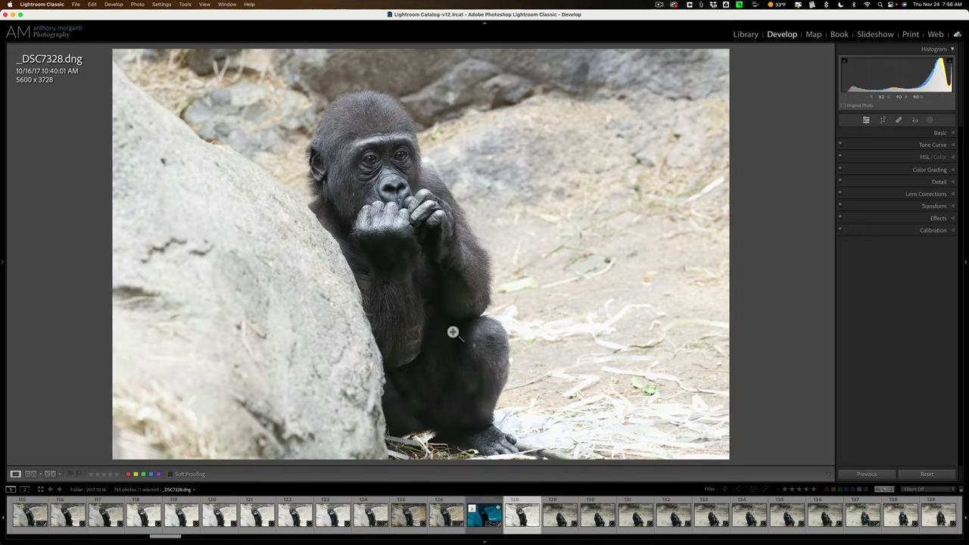
Add the DNG to the Working Collection, show that collection, and reset the NEF's Develop edits
{"action": "key", "text": "b"}
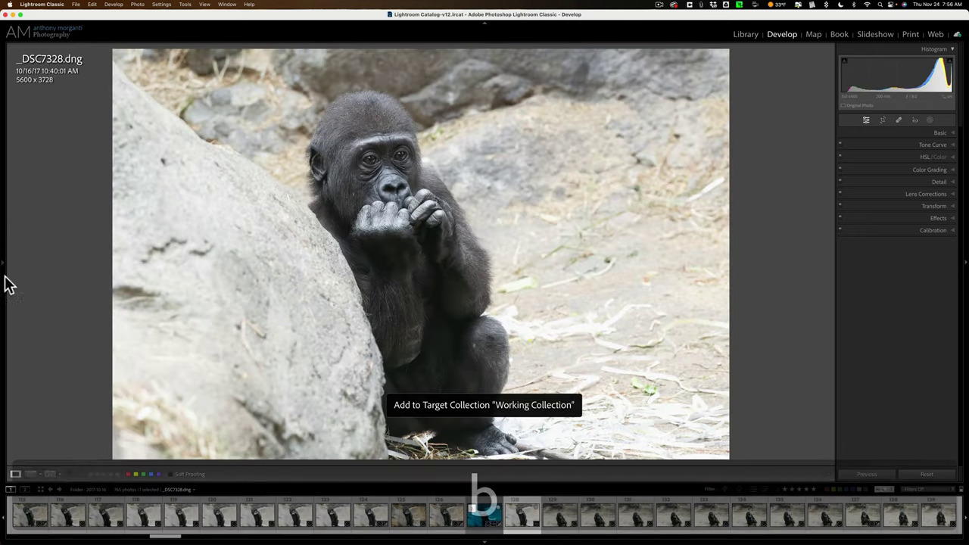
{"action": "mouse_move", "coordinate": [8, 281]}
{"action": "left_click", "coordinate": [65, 258]}
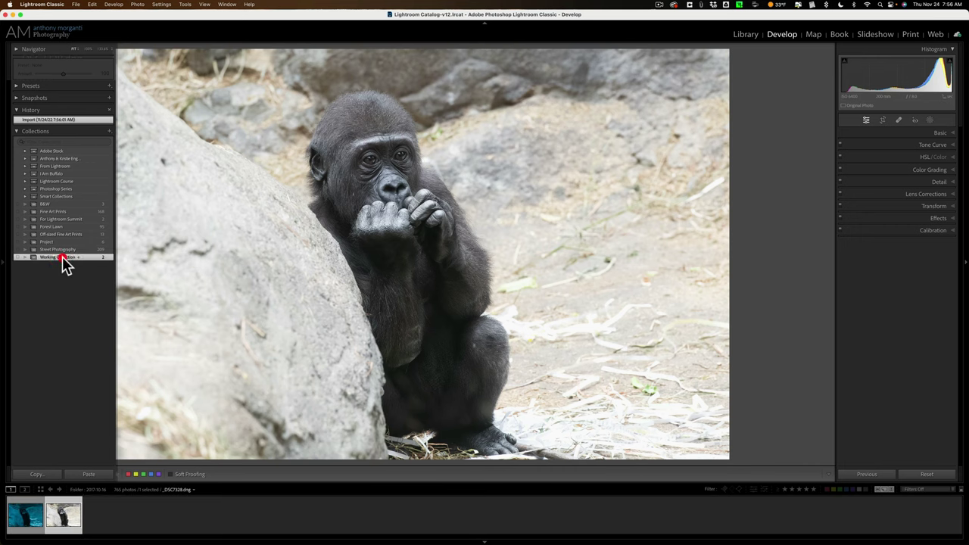
{"action": "left_click", "coordinate": [64, 516]}
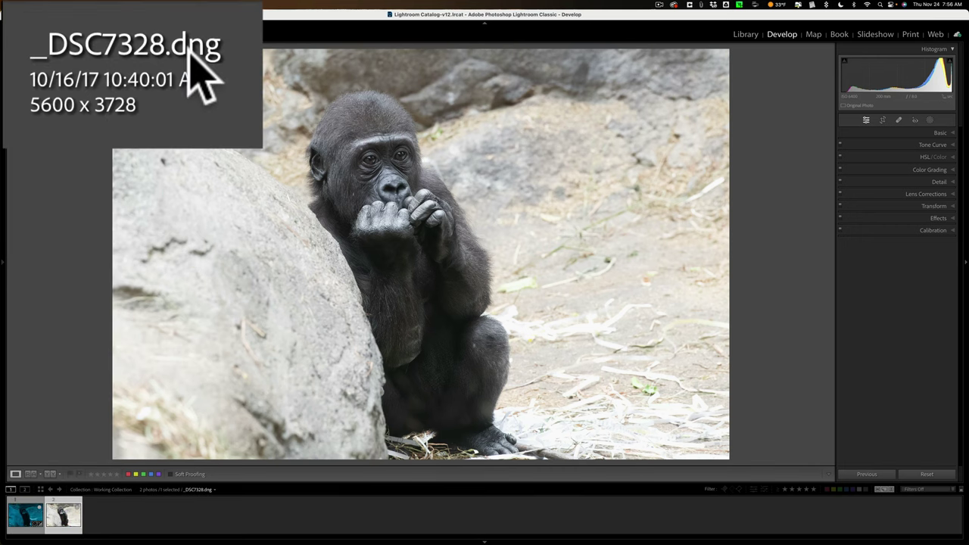
{"action": "left_click", "coordinate": [21, 514]}
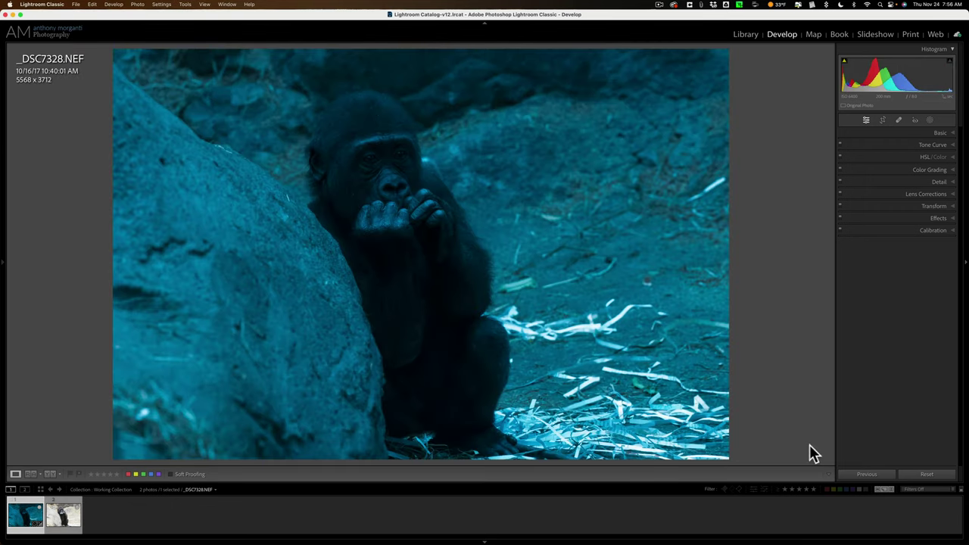
{"action": "left_click", "coordinate": [931, 473]}
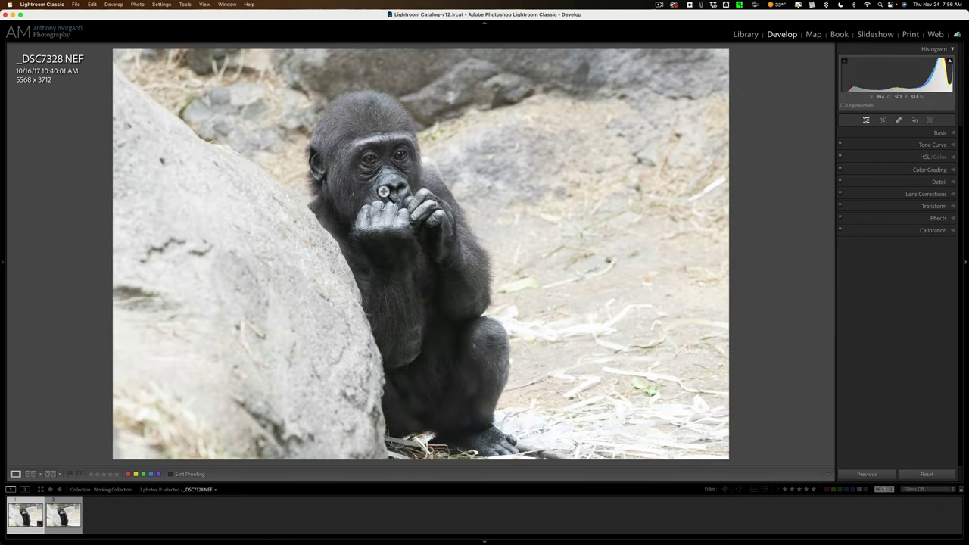
Zoom in on the gorilla's face and lock the zoom position
{"action": "key", "text": "super"}
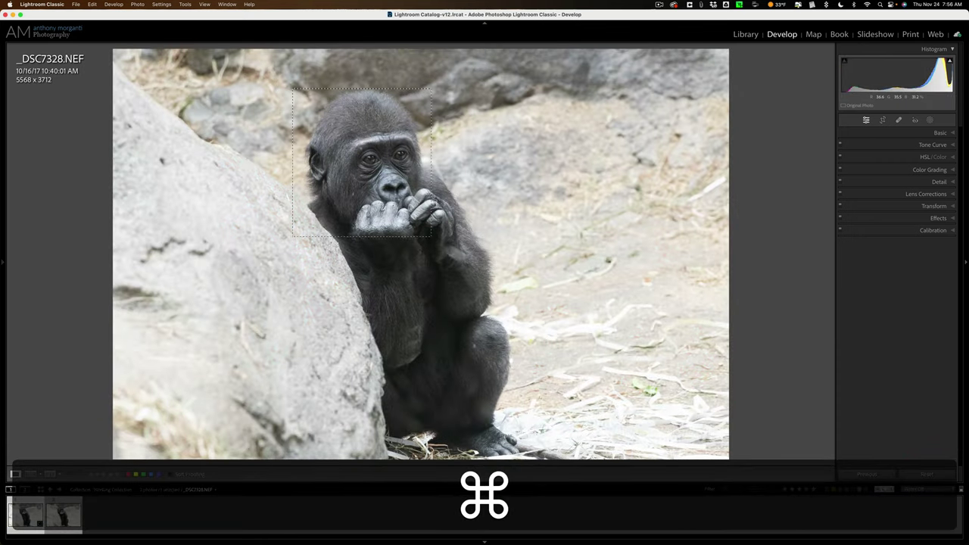
{"action": "left_click_drag", "start_coordinate": [292, 89], "coordinate": [474, 271]}
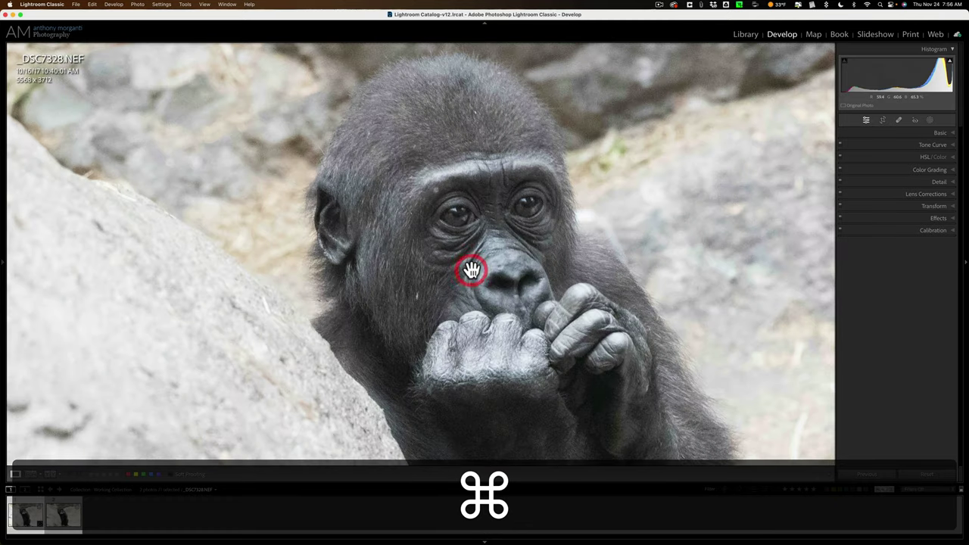
{"action": "left_click_drag", "start_coordinate": [474, 229], "coordinate": [391, 211]}
{"action": "left_click", "coordinate": [205, 4]}
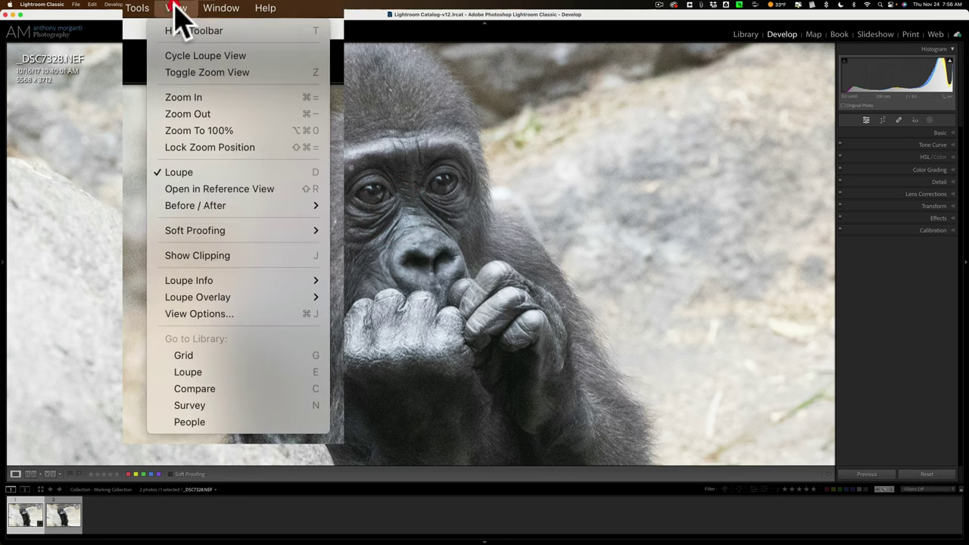
{"action": "left_click", "coordinate": [207, 146]}
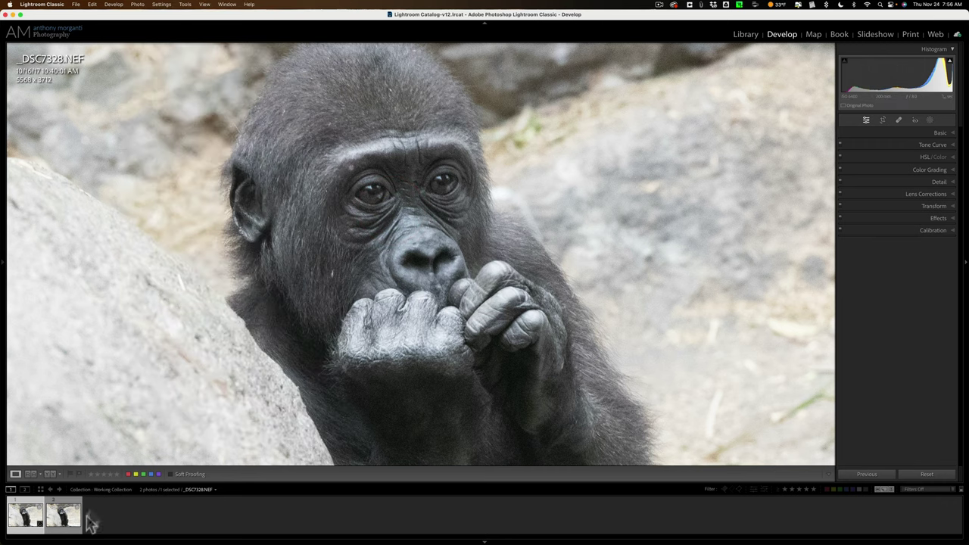
Compare the face close-ups between DNG and NEF, ending on the DNG zoomed out
{"action": "left_click", "coordinate": [65, 518]}
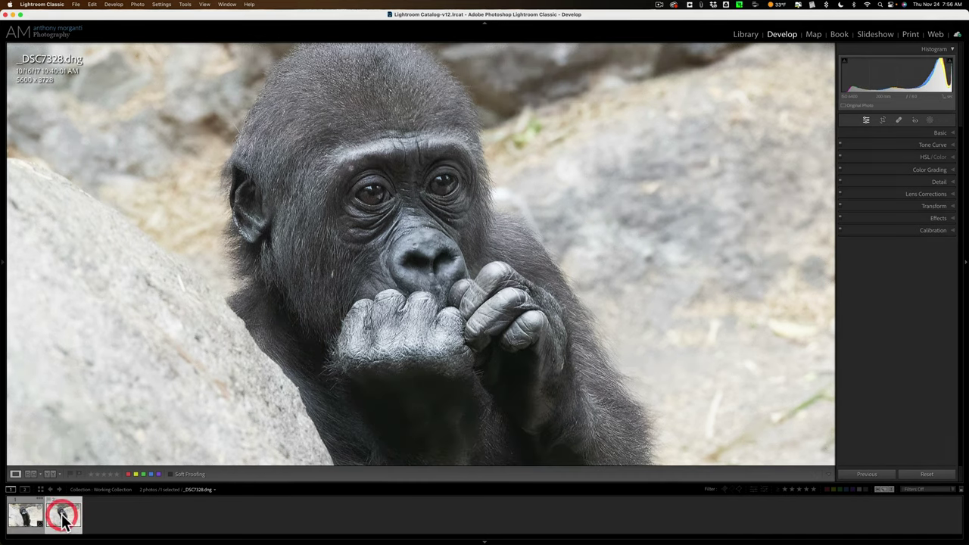
{"action": "left_click", "coordinate": [27, 517]}
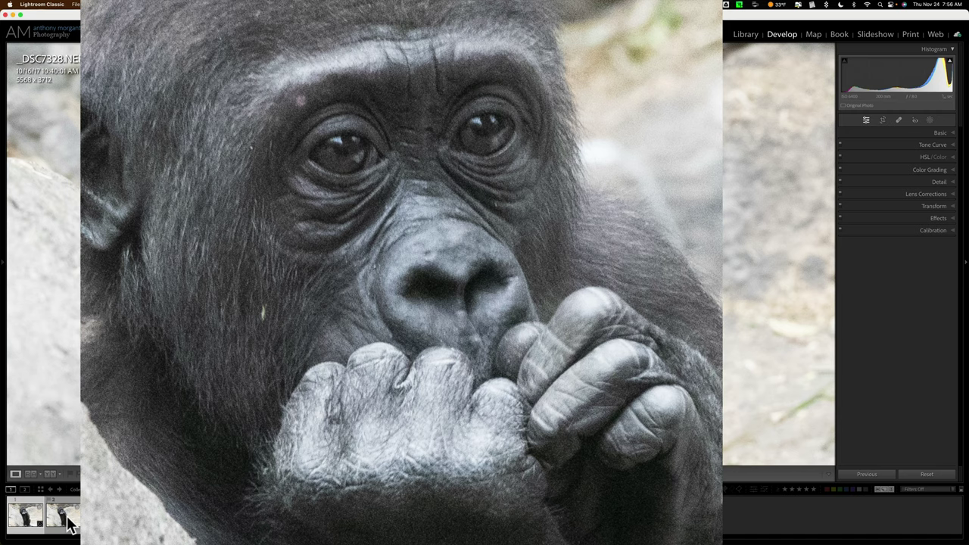
{"action": "left_click", "coordinate": [65, 517]}
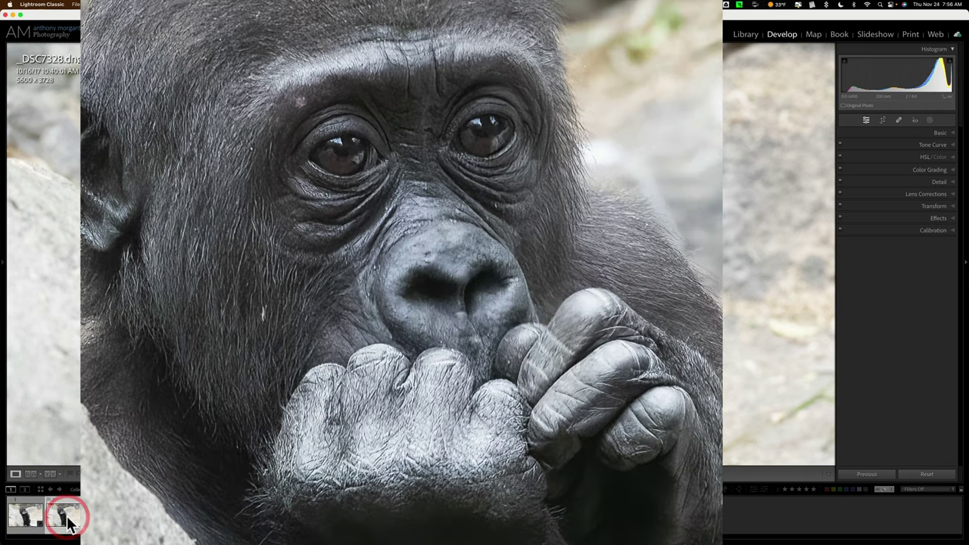
{"action": "left_click", "coordinate": [24, 518]}
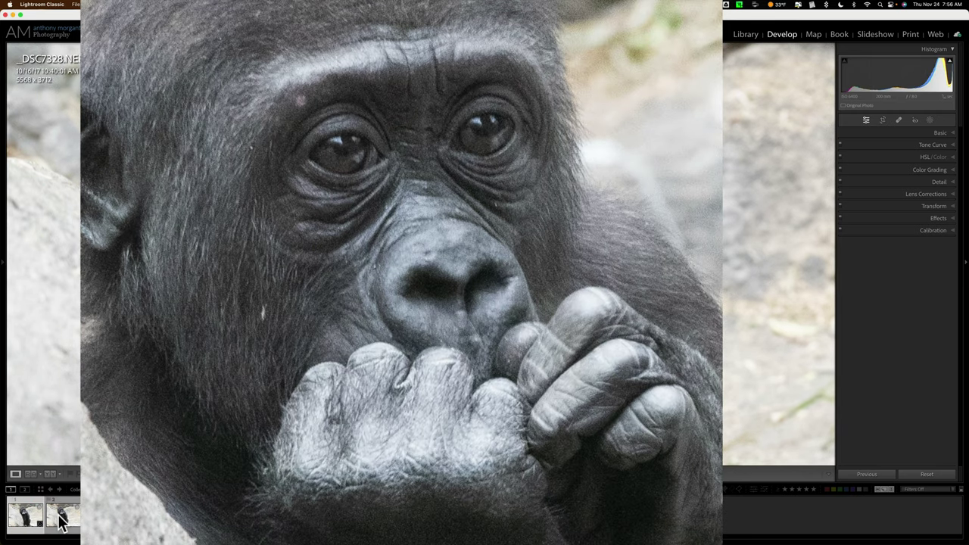
{"action": "left_click", "coordinate": [61, 518]}
{"action": "left_click", "coordinate": [350, 261]}
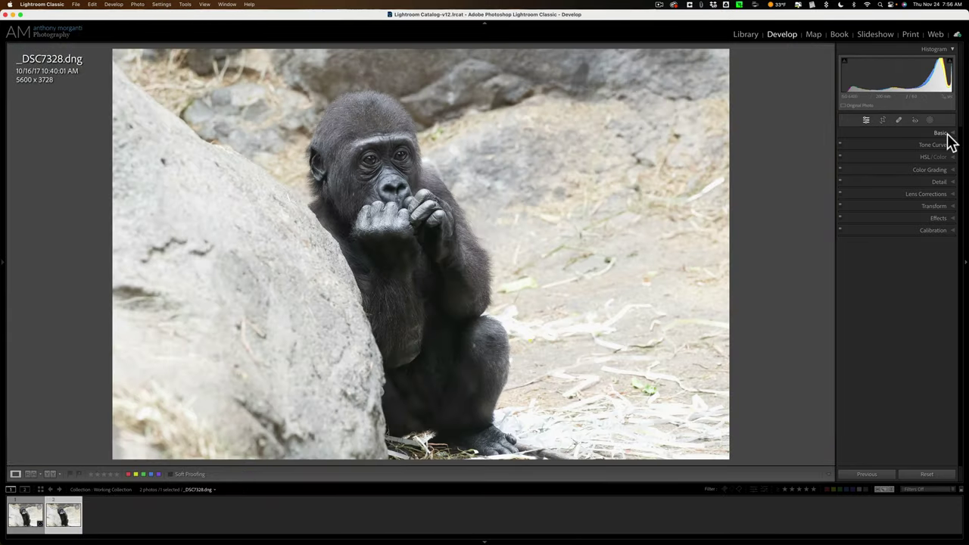
Tone the DNG: Exposure −0.65, Highlights −40, Shadows +38, Whites +22 (checking clipping), Blacks −30, Clarity +10, Vibrance +14
{"action": "left_click", "coordinate": [943, 134]}
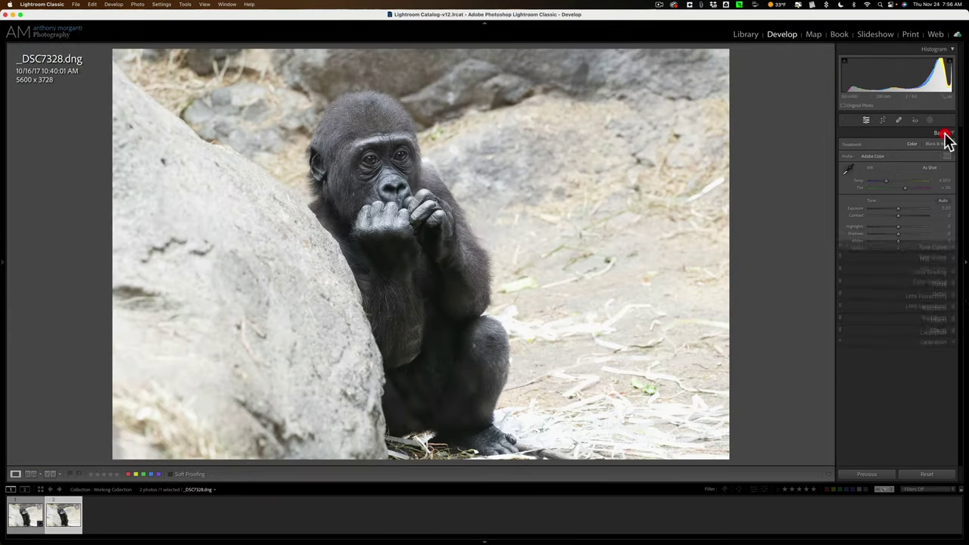
{"action": "left_click_drag", "start_coordinate": [897, 207], "coordinate": [894, 208]}
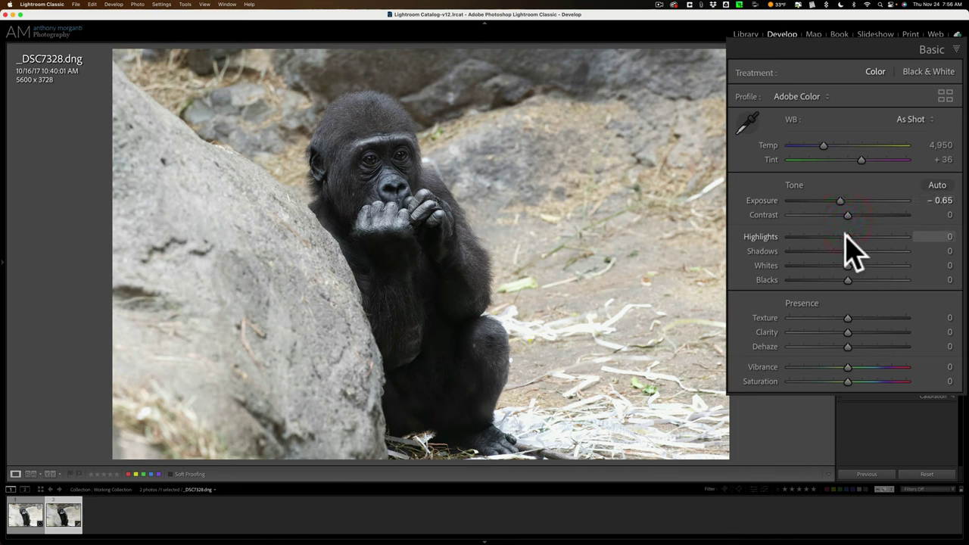
{"action": "left_click_drag", "start_coordinate": [845, 235], "coordinate": [830, 280]}
{"action": "key", "text": "alt"}
{"action": "mouse_move", "coordinate": [847, 317]}
{"action": "left_mouse_down"}
{"action": "mouse_move", "coordinate": [856, 318]}
{"action": "mouse_move", "coordinate": [852, 331]}
{"action": "left_mouse_up"}
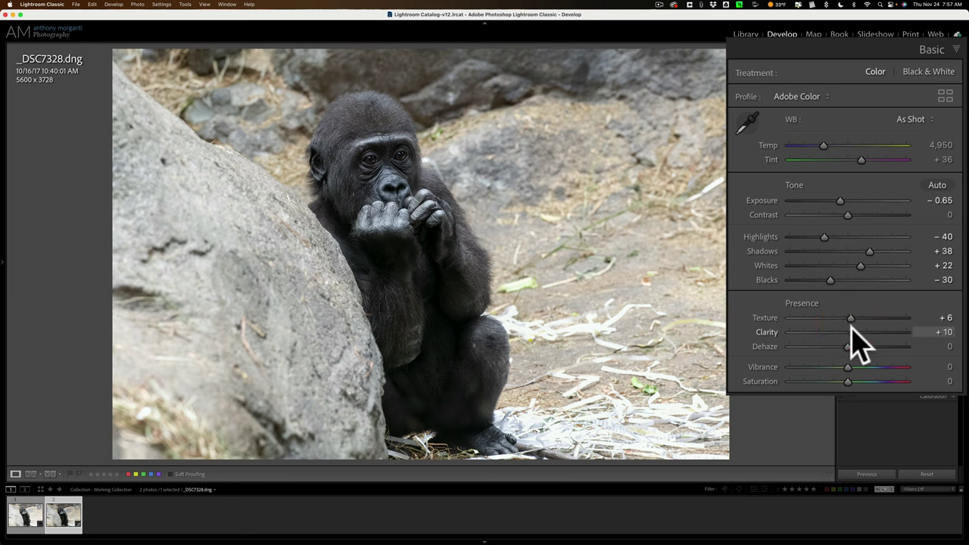
{"action": "left_click", "coordinate": [850, 346]}
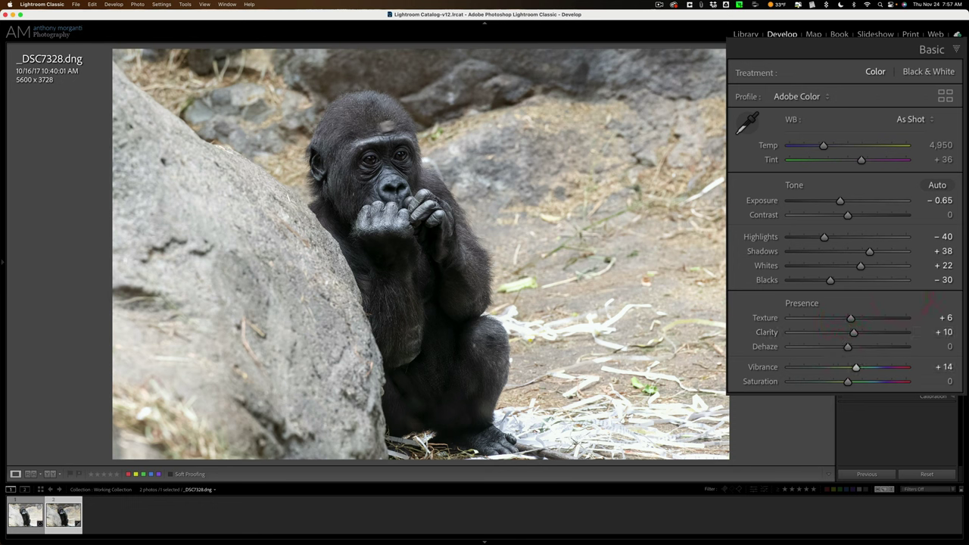
Apply the DNG's previous settings to the original NEF and zoom in on the gorilla's eyes
{"action": "left_click", "coordinate": [20, 513]}
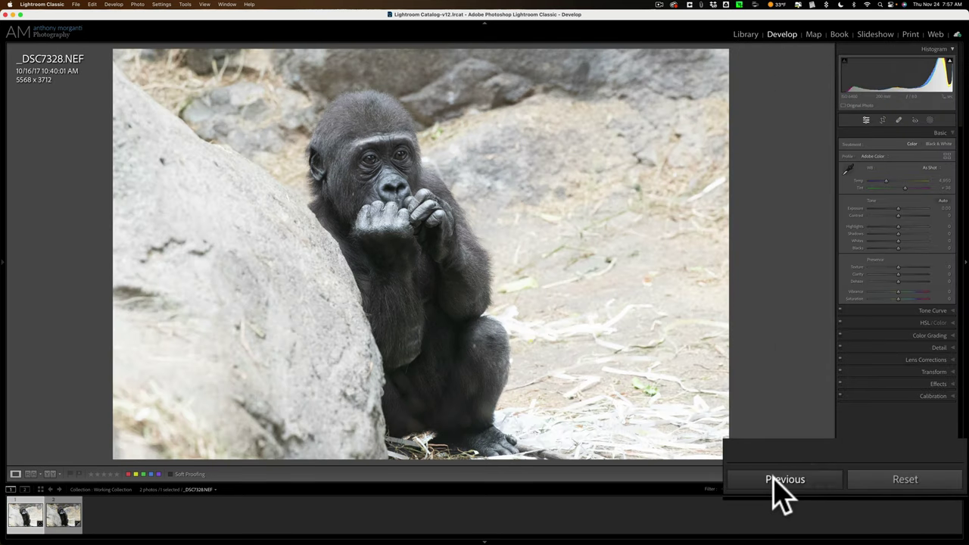
{"action": "left_click", "coordinate": [771, 475]}
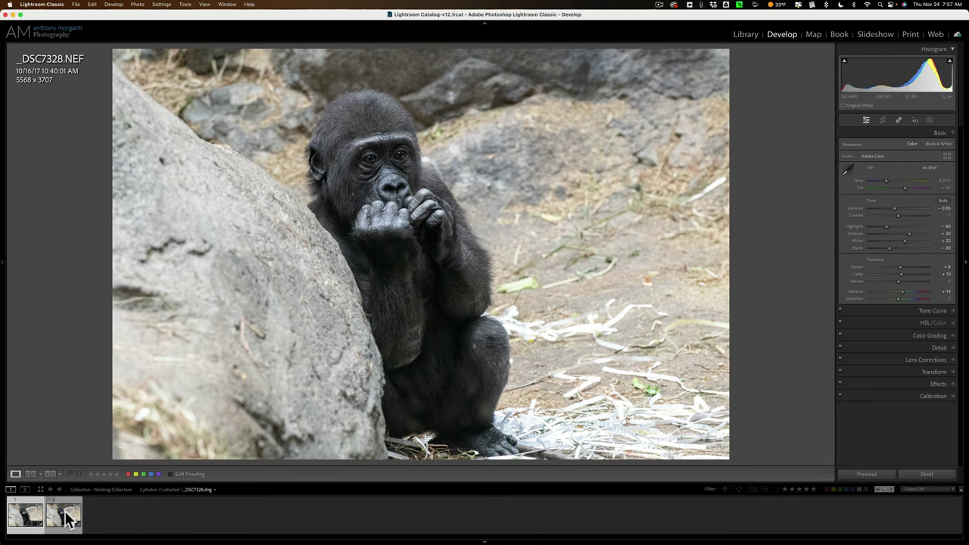
{"action": "left_click", "coordinate": [369, 157]}
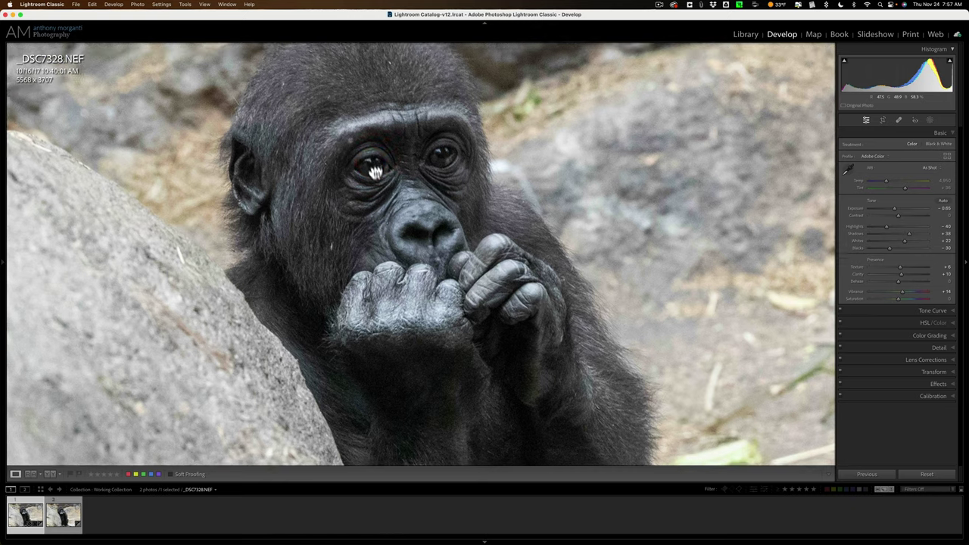
{"action": "left_click_drag", "start_coordinate": [369, 157], "coordinate": [378, 181]}
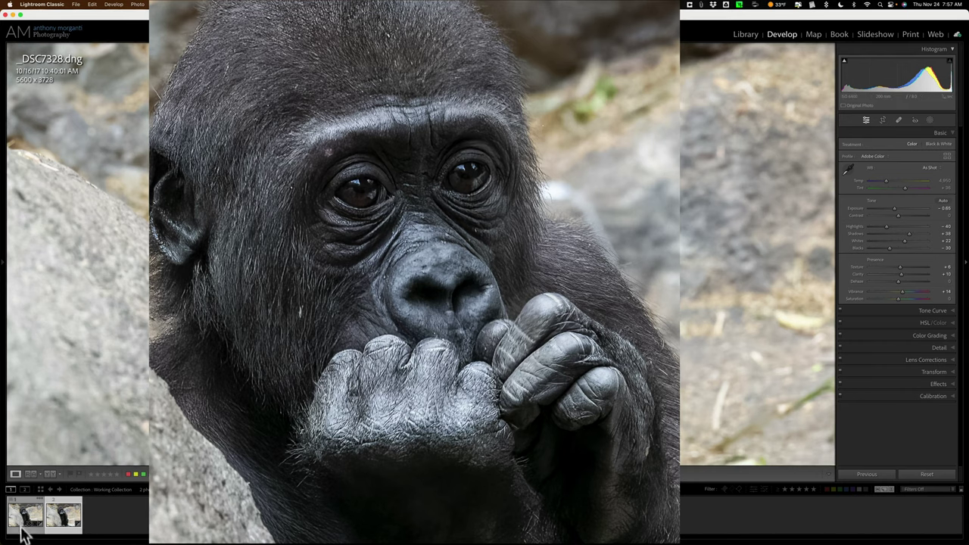
Compare the eye close-up between the NEF and the sharper DNG, then return the DNG to full view
{"action": "left_click", "coordinate": [66, 518]}
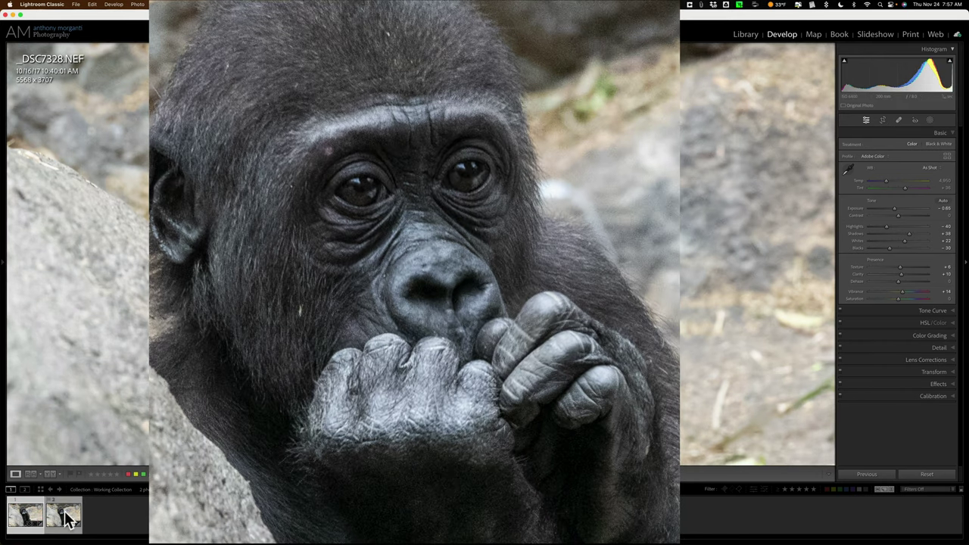
{"action": "left_click", "coordinate": [66, 517]}
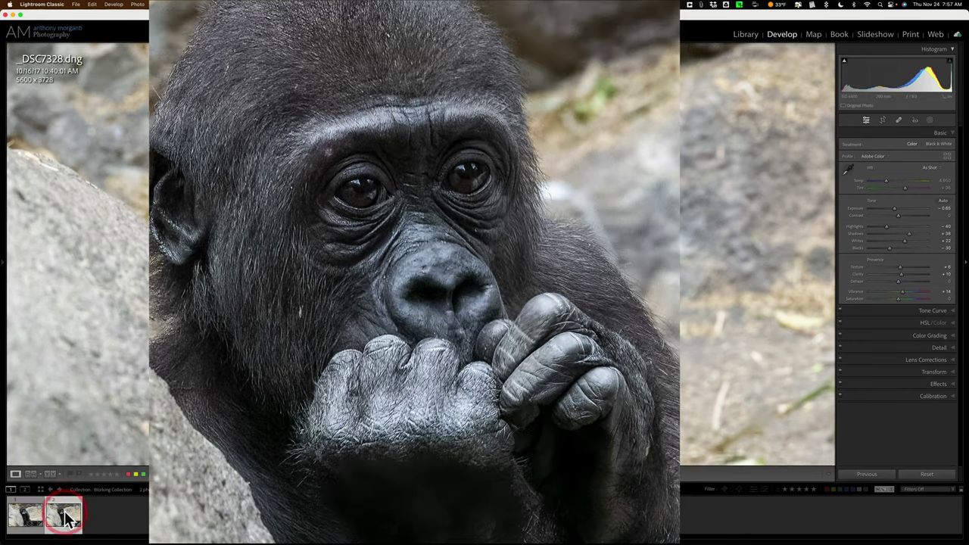
{"action": "left_click_drag", "start_coordinate": [66, 518], "coordinate": [97, 515]}
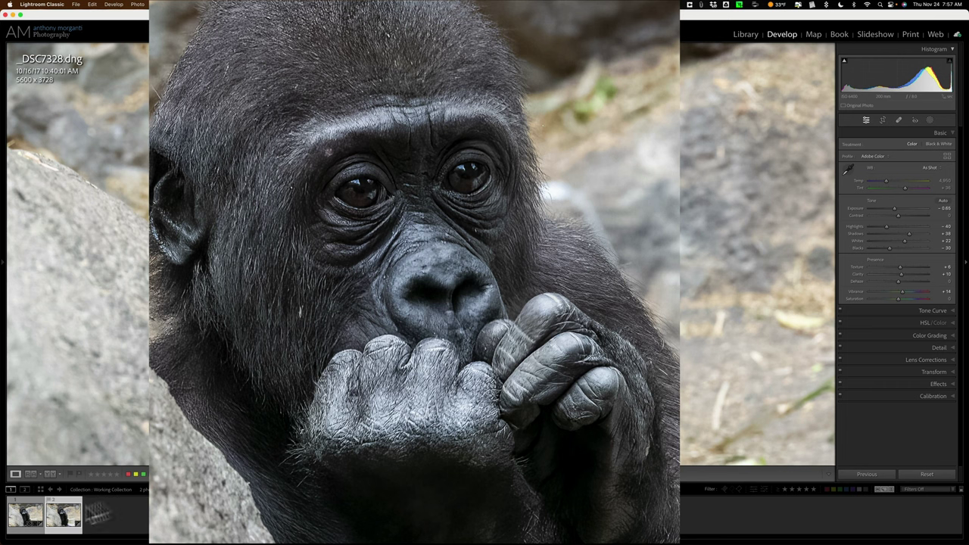
{"action": "left_click", "coordinate": [318, 252]}
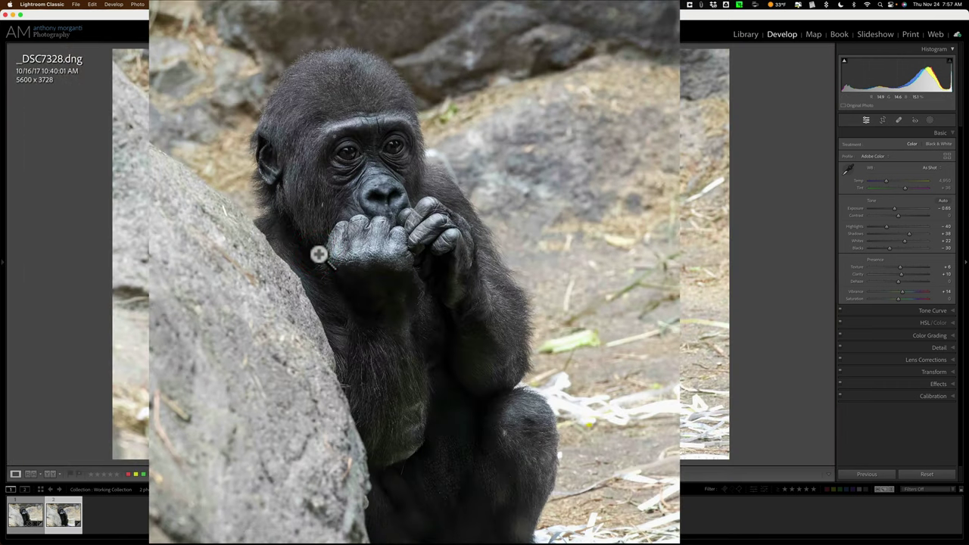